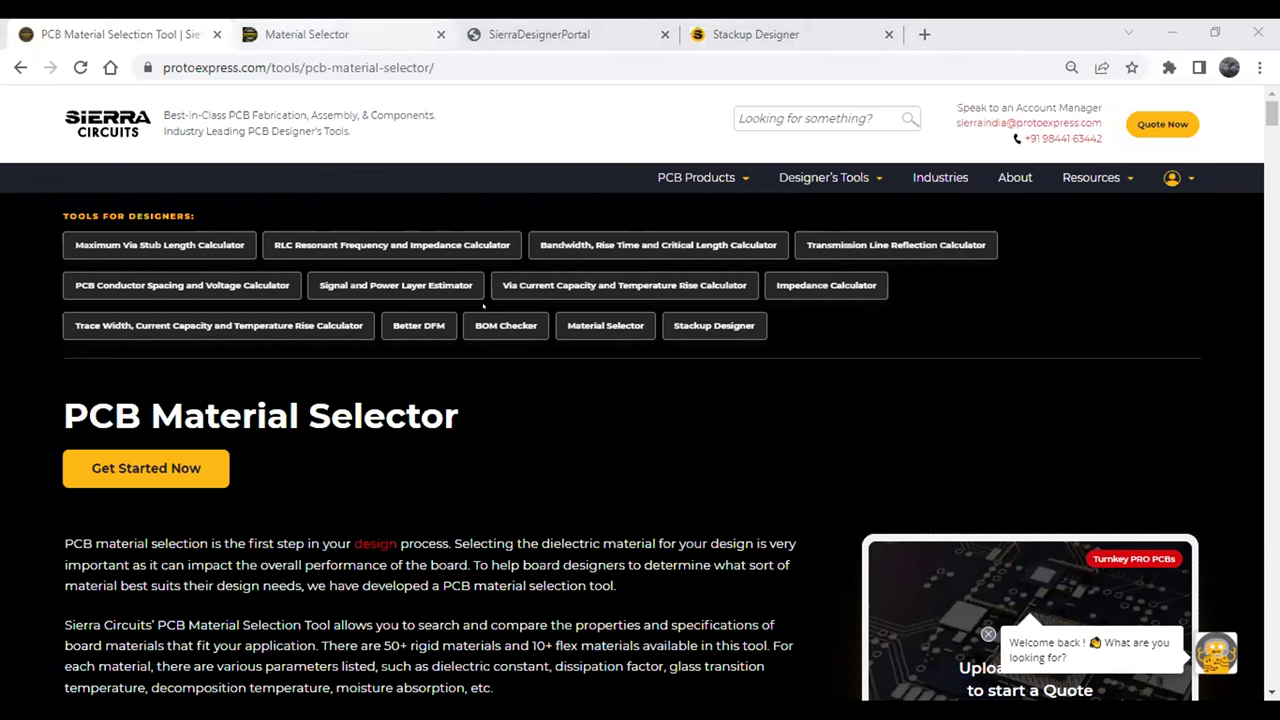
- Switch to the Material Selector and set the Speed / Loss filter to Medium Speed/Medium Loss, 0-10GHz
{"action": "key", "text": "ctrl+Tab"}
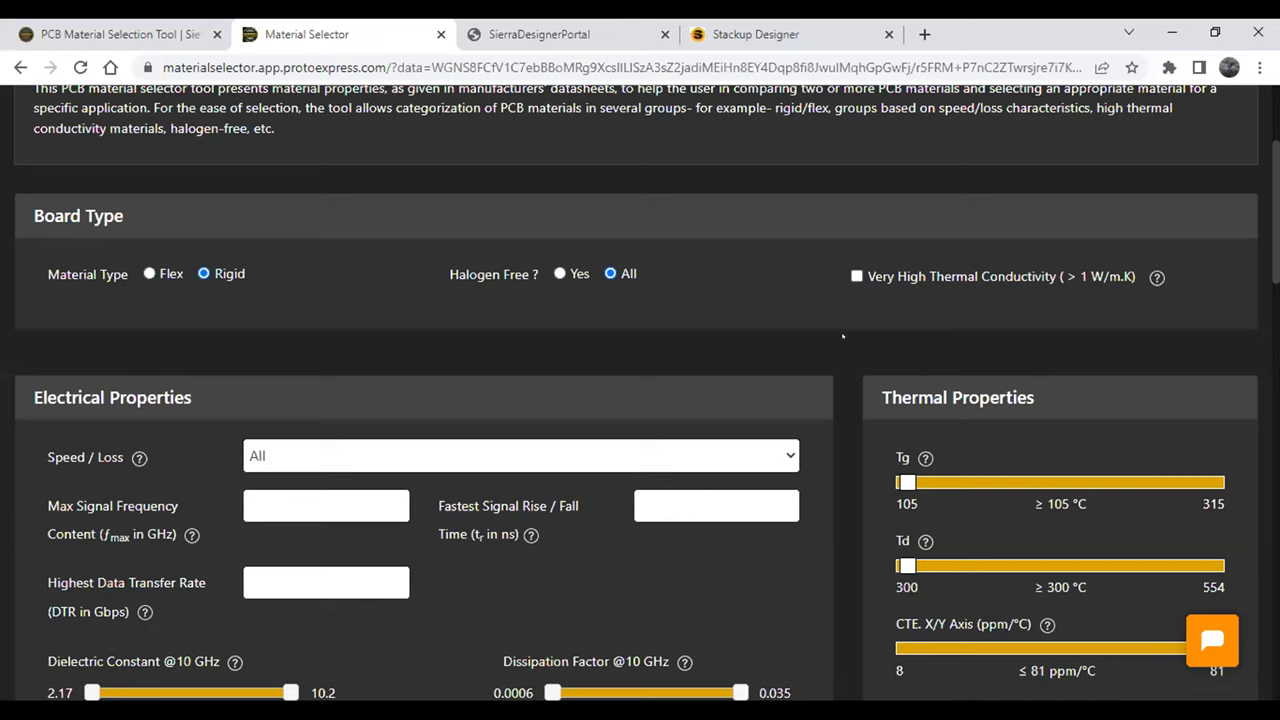
{"action": "scroll", "coordinate": [835, 315], "scroll_direction": "down", "scroll_amount": 1}
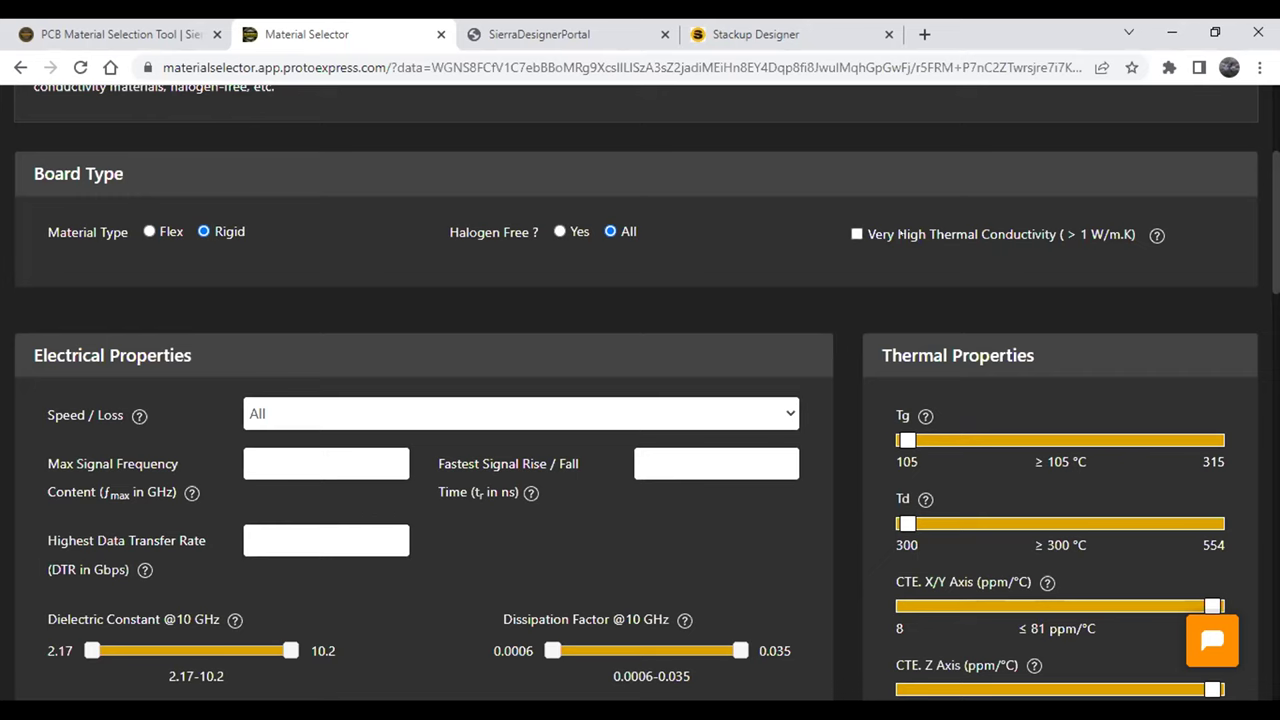
{"action": "scroll", "coordinate": [843, 320], "scroll_direction": "down", "scroll_amount": 3}
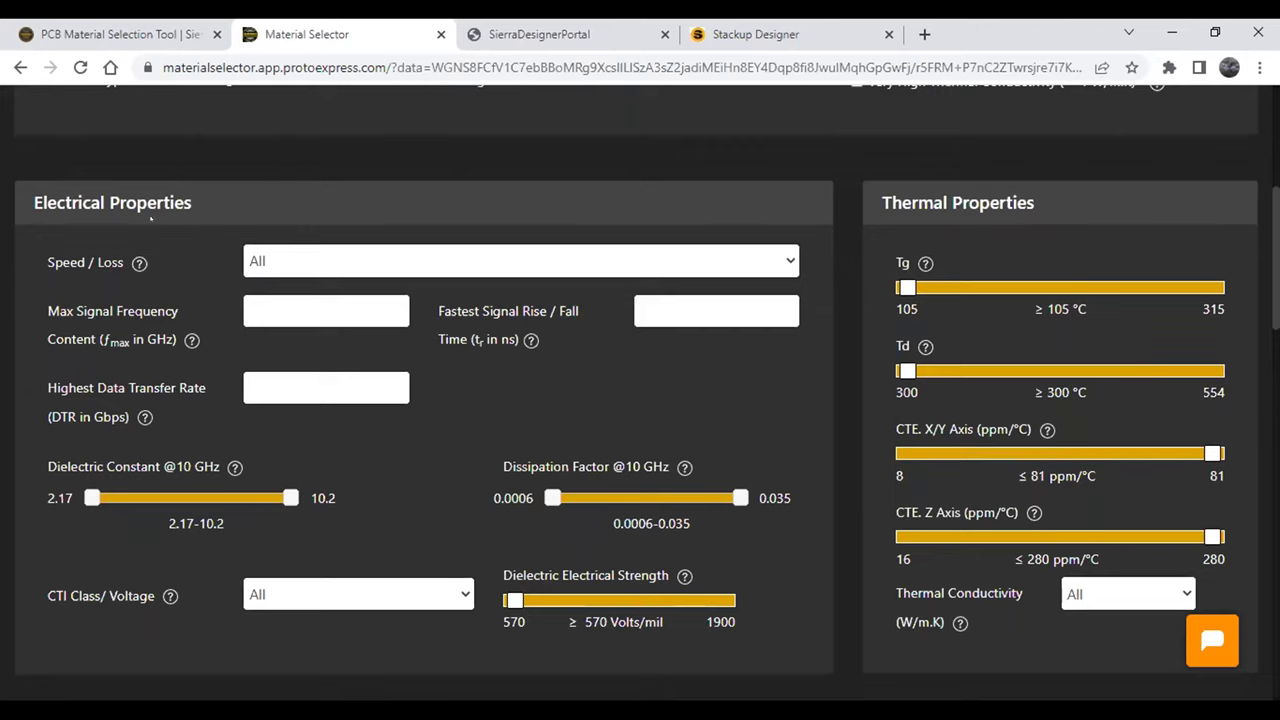
{"action": "left_click", "coordinate": [679, 261]}
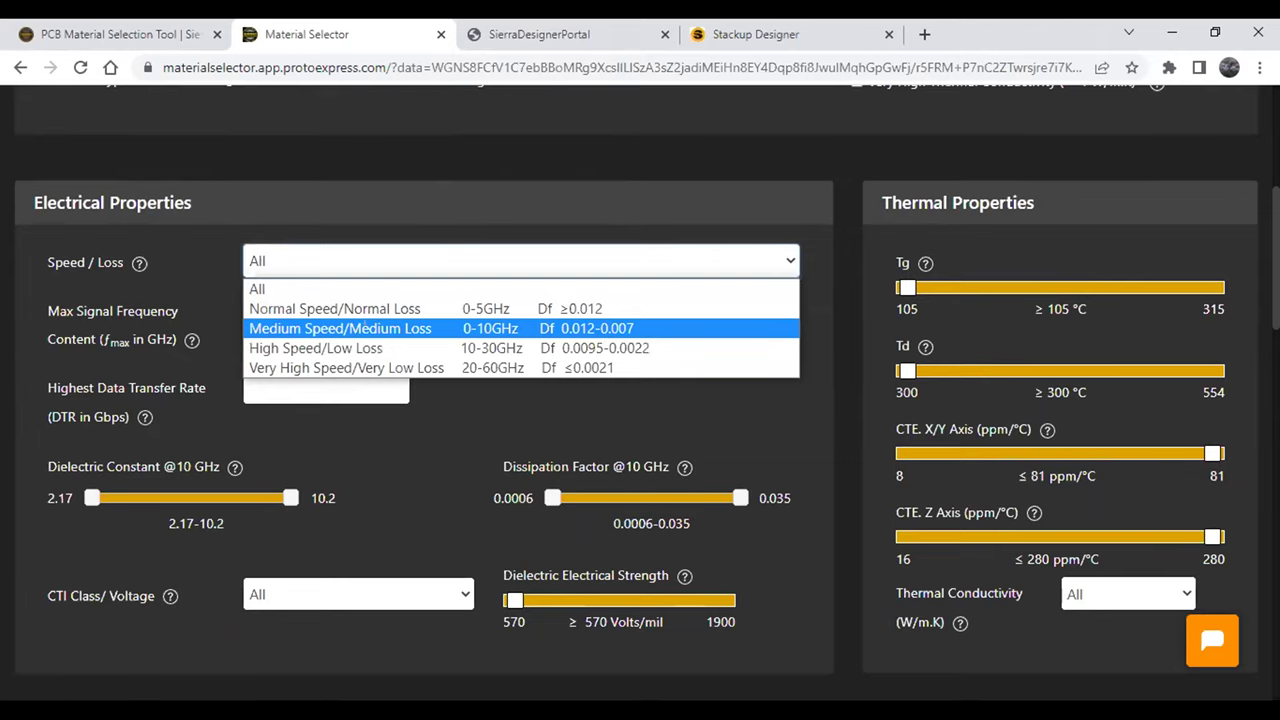
{"action": "left_click", "coordinate": [340, 328]}
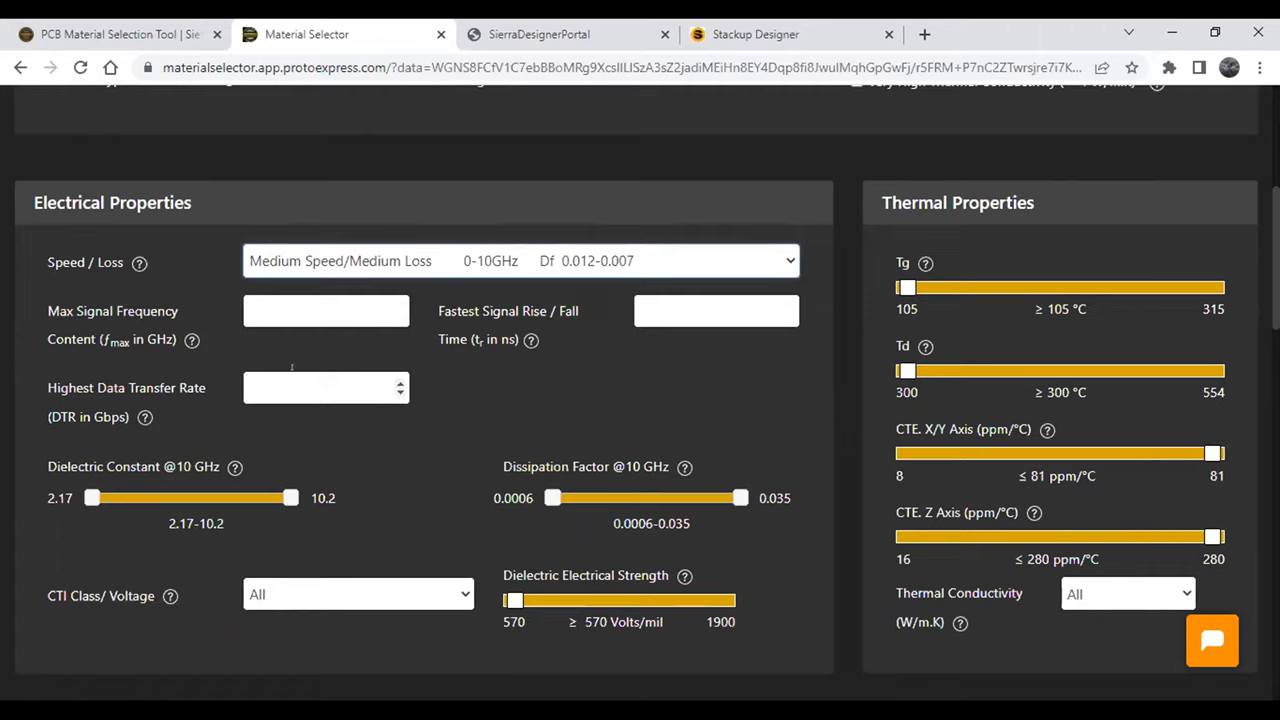
{"action": "left_click", "coordinate": [272, 307]}
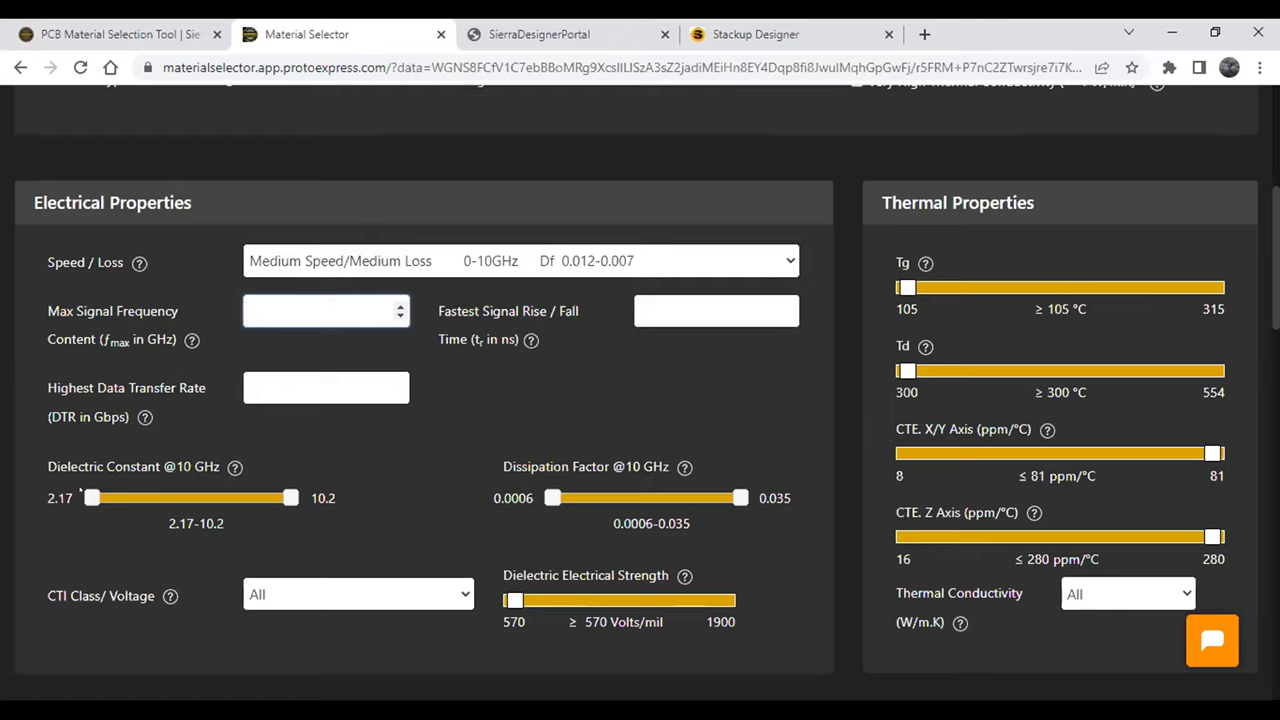
- Set the dielectric constant range at 10 GHz to 2.31-10.2, keeping the dissipation factor range at 0.0006-0.035
{"action": "left_click_drag", "start_coordinate": [91, 497], "coordinate": [118, 497]}
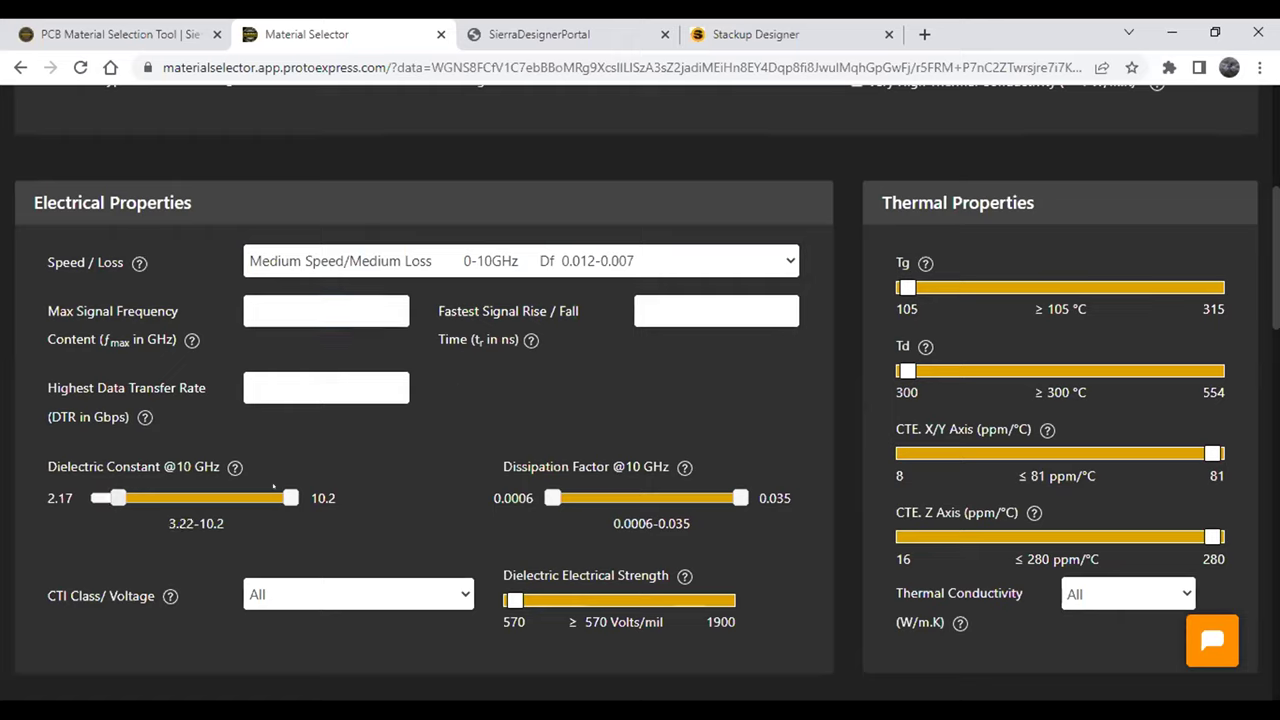
{"action": "left_click_drag", "start_coordinate": [288, 495], "coordinate": [213, 500]}
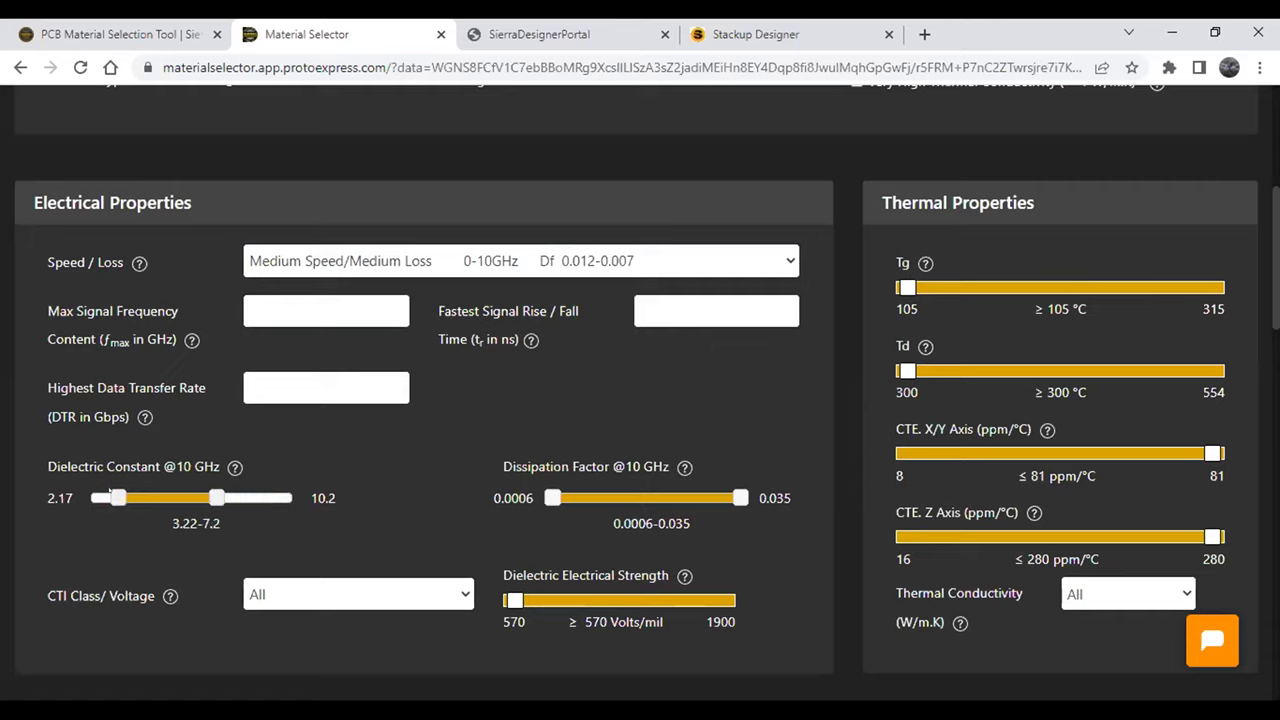
{"action": "left_click_drag", "start_coordinate": [110, 493], "coordinate": [95, 497]}
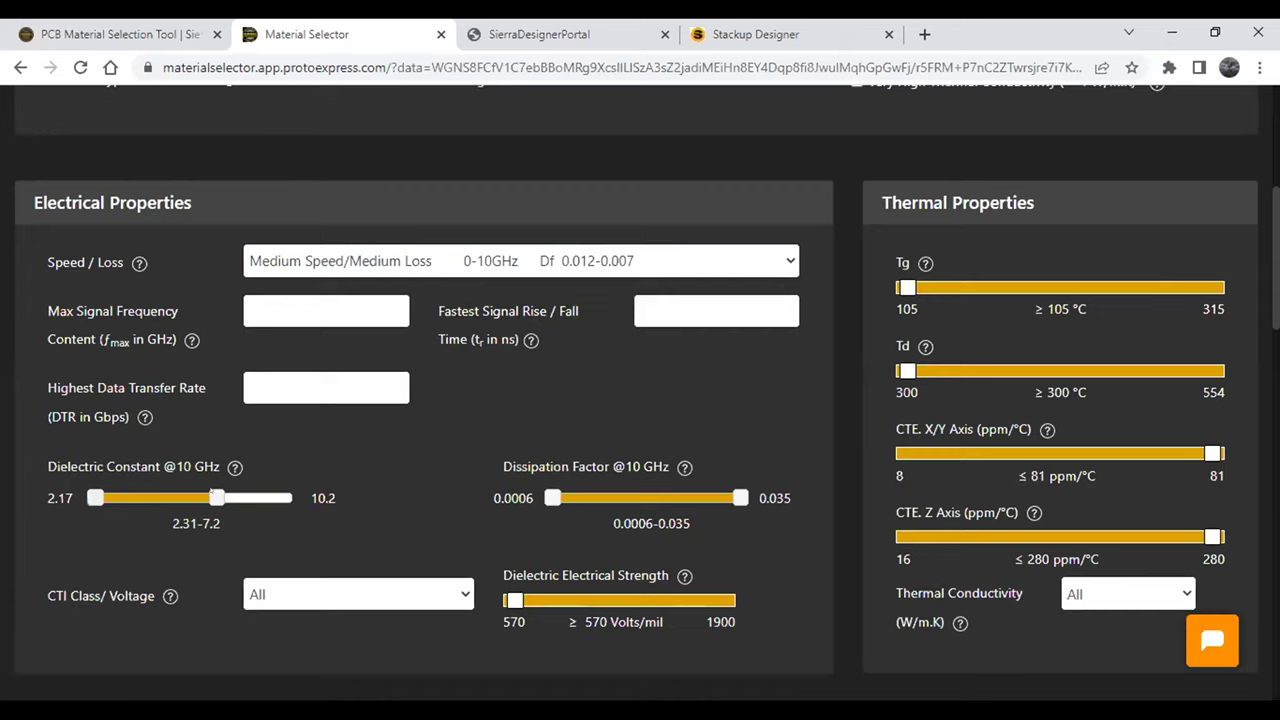
{"action": "left_click_drag", "start_coordinate": [213, 497], "coordinate": [292, 497]}
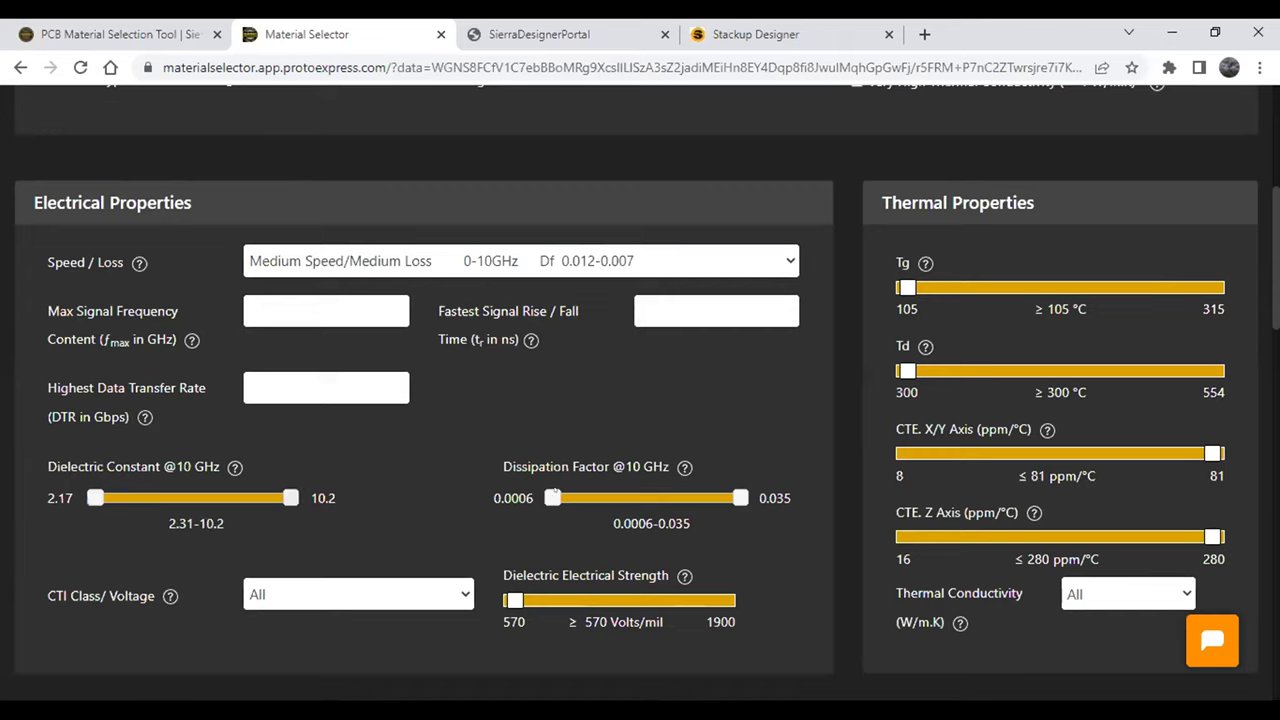
{"action": "mouse_move", "coordinate": [552, 497]}
{"action": "left_mouse_down"}
{"action": "mouse_move", "coordinate": [607, 497]}
{"action": "mouse_move", "coordinate": [553, 497]}
{"action": "left_mouse_up"}
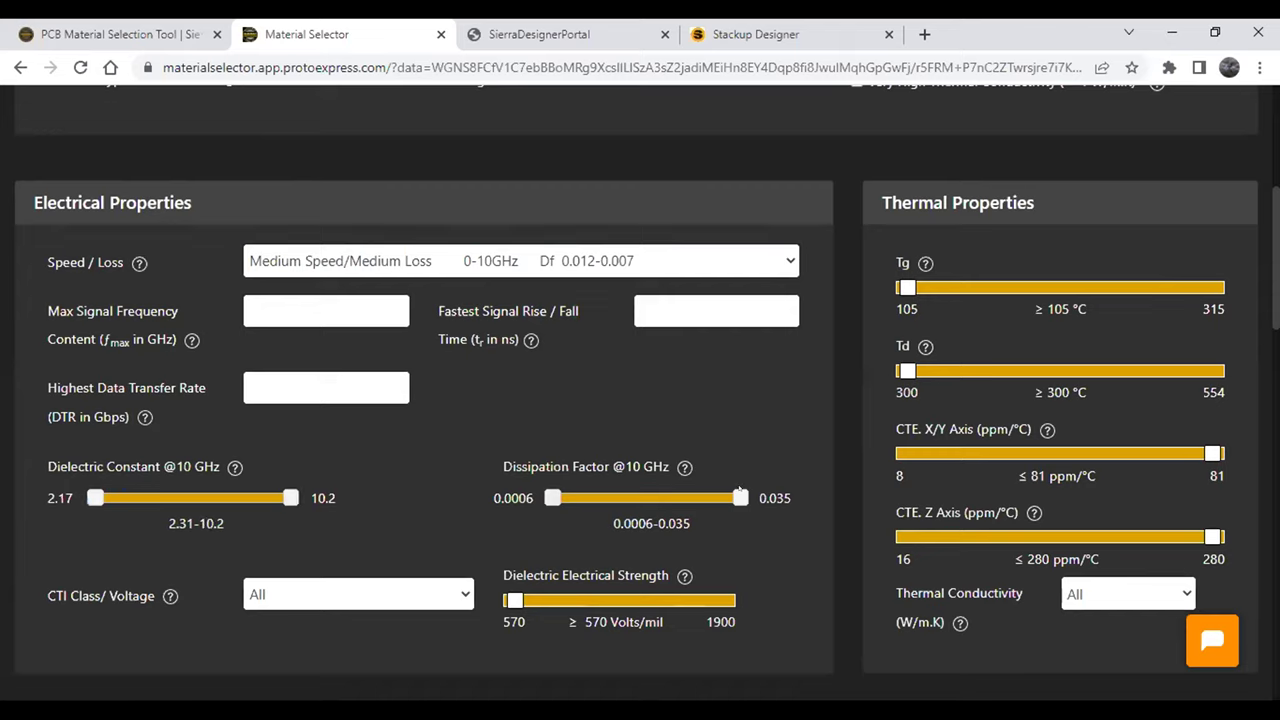
{"action": "left_click", "coordinate": [385, 594]}
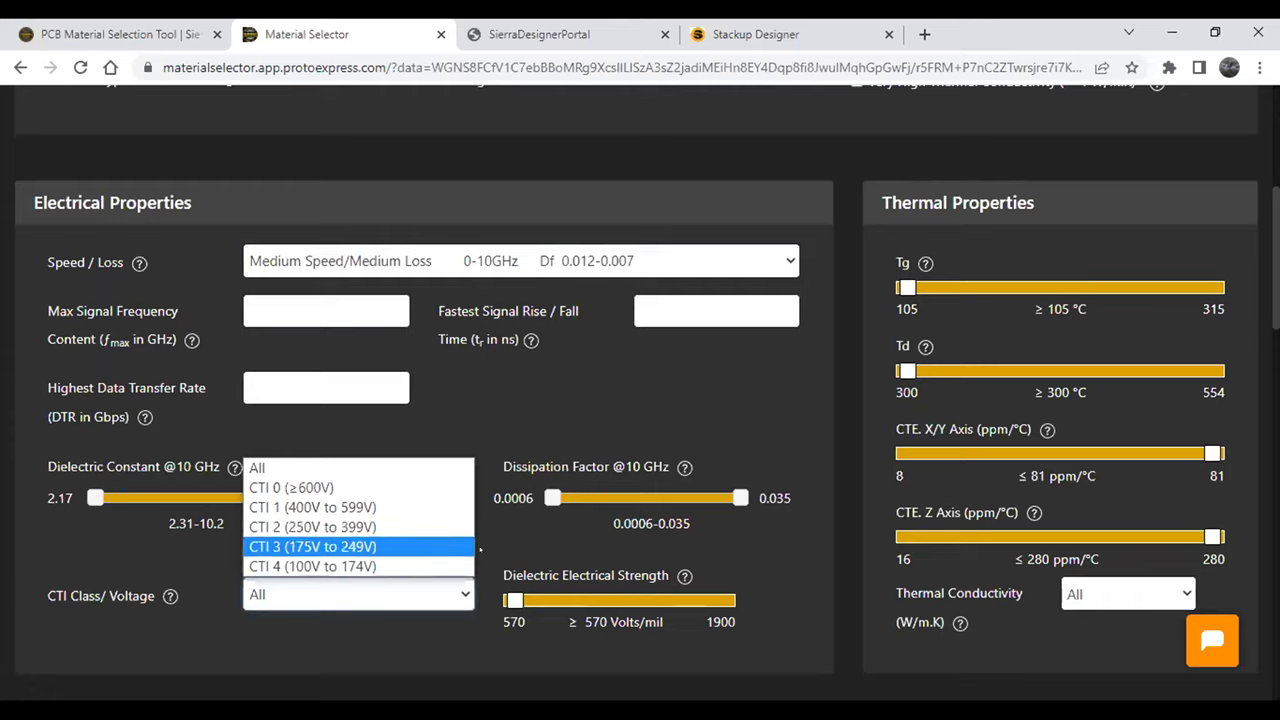
{"action": "left_click", "coordinate": [365, 580]}
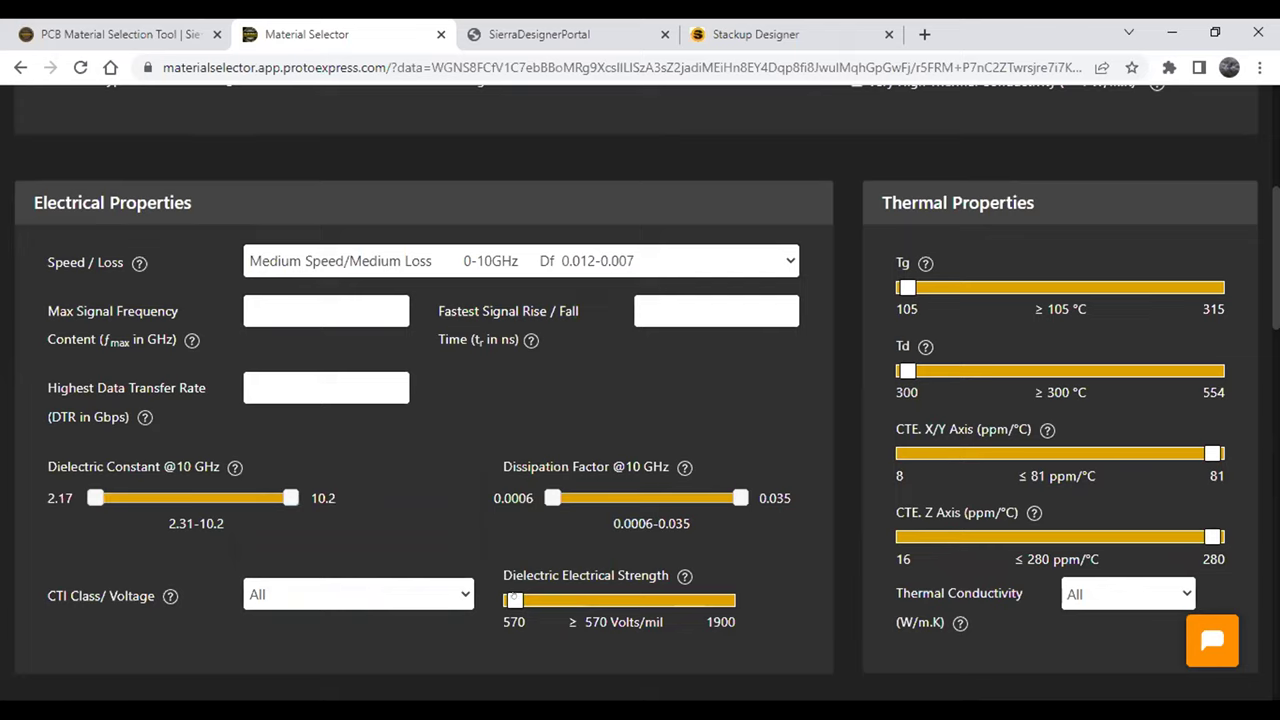
{"action": "left_click_drag", "start_coordinate": [541, 597], "coordinate": [499, 598]}
{"action": "mouse_move", "coordinate": [514, 600]}
{"action": "left_mouse_down"}
{"action": "mouse_move", "coordinate": [554, 600]}
{"action": "mouse_move", "coordinate": [498, 597]}
{"action": "left_mouse_up"}
- Try a CTE Z-axis limit of 227 ppm/°C and restore it to 280 ppm/°C
{"action": "key", "text": "Left"}
{"action": "key", "text": "Left"}
{"action": "key", "text": "Left"}
{"action": "key", "text": "Left"}
{"action": "key", "text": "Left"}
{"action": "key", "text": "Left"}
{"action": "key", "text": "Left"}
{"action": "key", "text": "Left"}
{"action": "key", "text": "Left"}
{"action": "key", "text": "Left"}
{"action": "key", "text": "Left"}
{"action": "key", "text": "Left"}
{"action": "key", "text": "Left"}
{"action": "key", "text": "Left"}
{"action": "key", "text": "Left"}
{"action": "key", "text": "Left"}
{"action": "key", "text": "Left"}
{"action": "key", "text": "Left"}
{"action": "key", "text": "Left"}
{"action": "key", "text": "Left"}
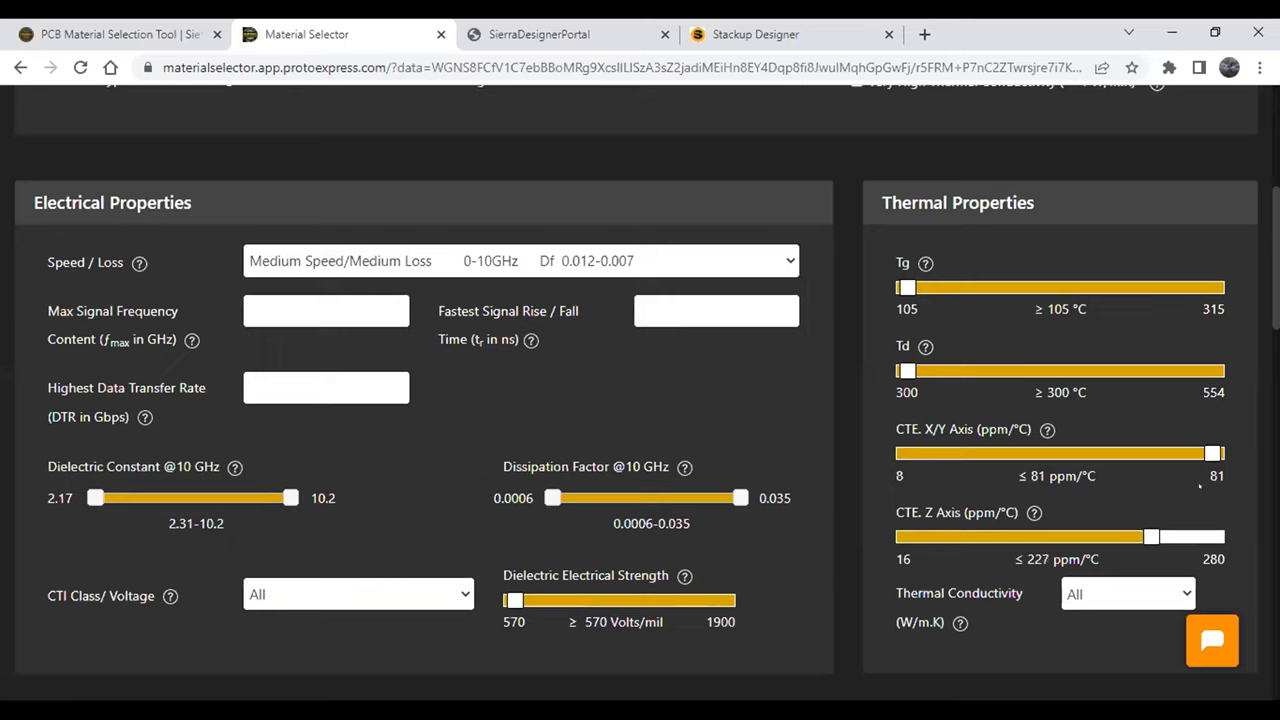
{"action": "mouse_move", "coordinate": [1202, 457]}
{"action": "left_mouse_down"}
{"action": "mouse_move", "coordinate": [1141, 456]}
{"action": "mouse_move", "coordinate": [1206, 449]}
{"action": "left_mouse_up"}
{"action": "left_click_drag", "start_coordinate": [1176, 536], "coordinate": [1221, 537]}
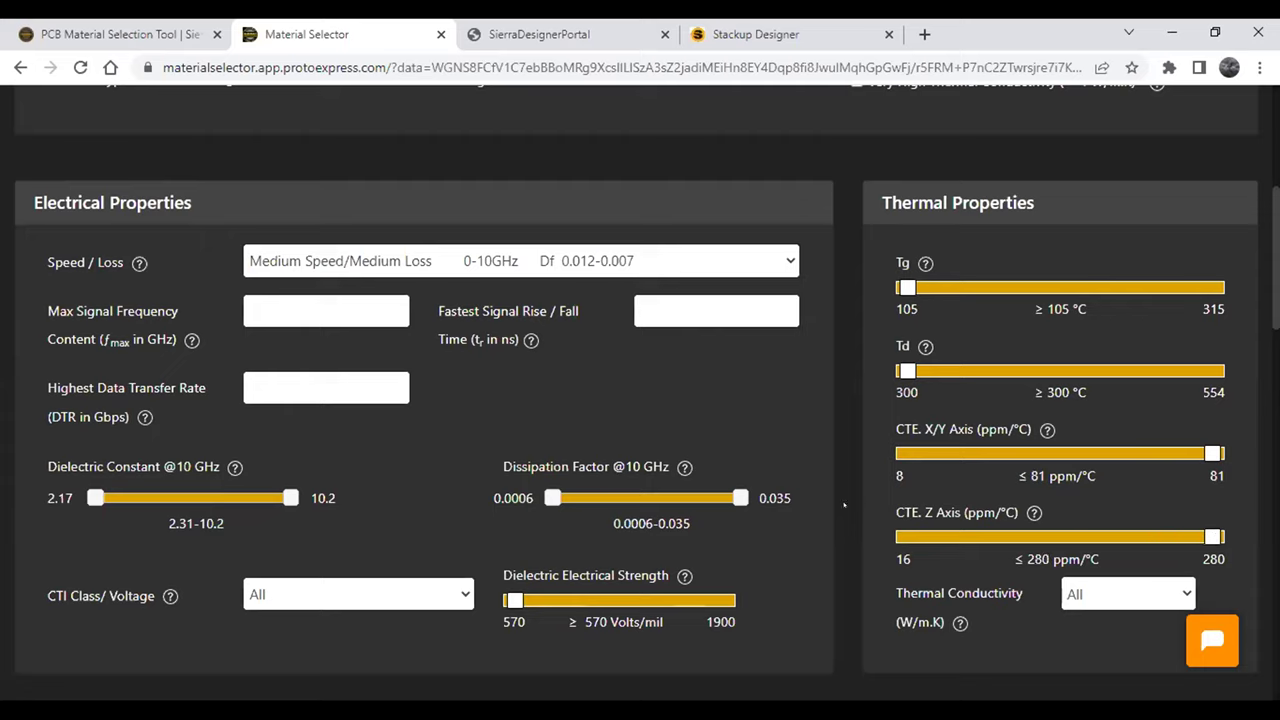
- Try the CAF Resistant filter with Yes, return it to All, and open the explanation of CAF resistance
{"action": "scroll", "coordinate": [844, 505], "scroll_direction": "down", "scroll_amount": 1}
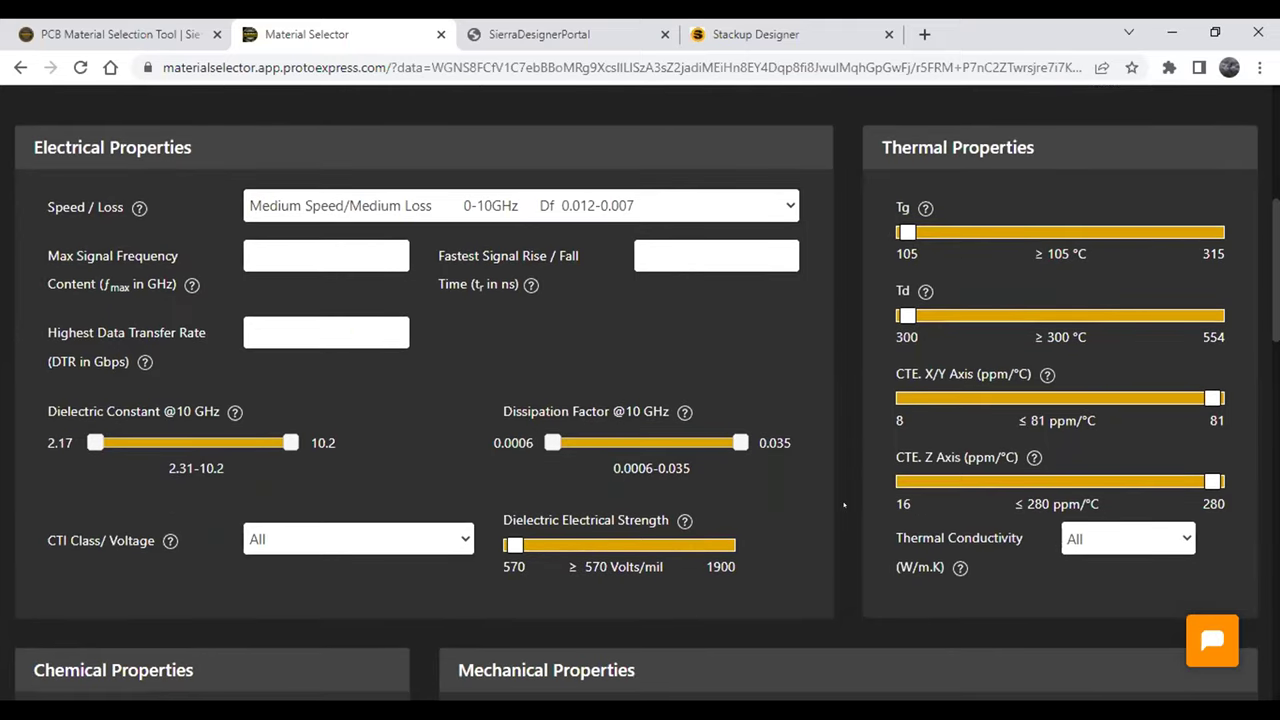
{"action": "scroll", "coordinate": [844, 505], "scroll_direction": "down", "scroll_amount": 3}
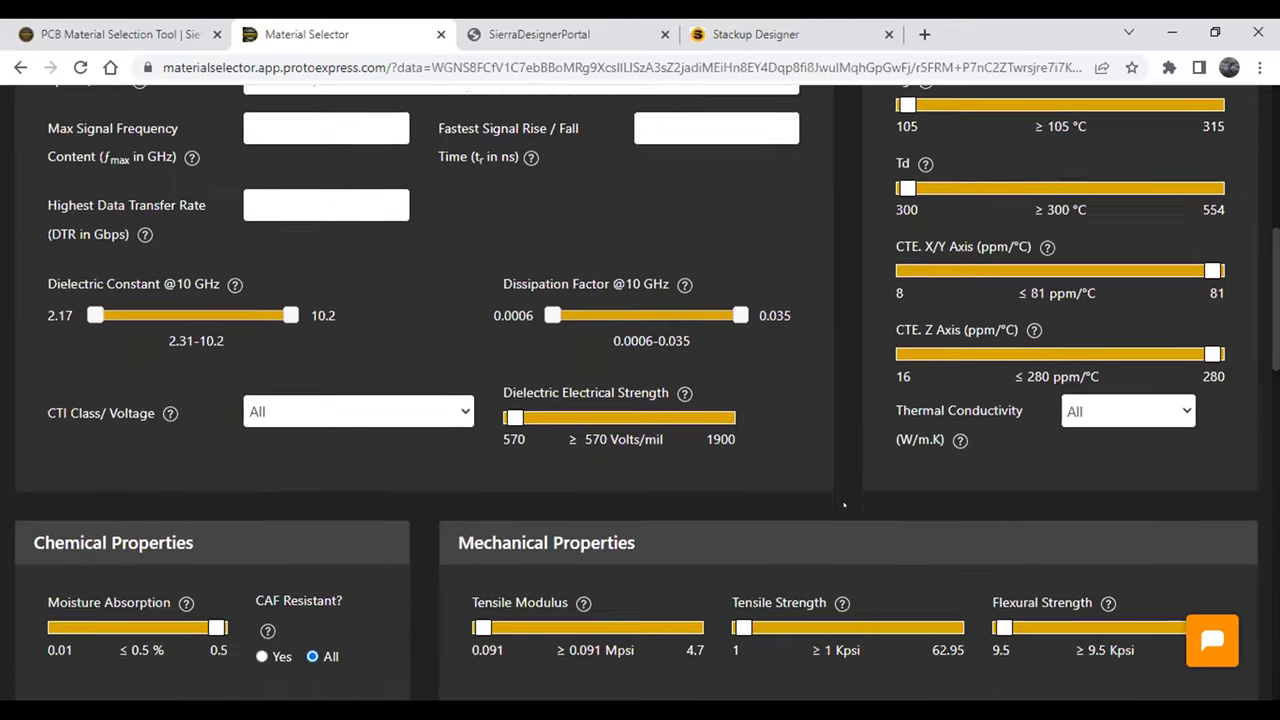
{"action": "scroll", "coordinate": [844, 505], "scroll_direction": "down", "scroll_amount": 1}
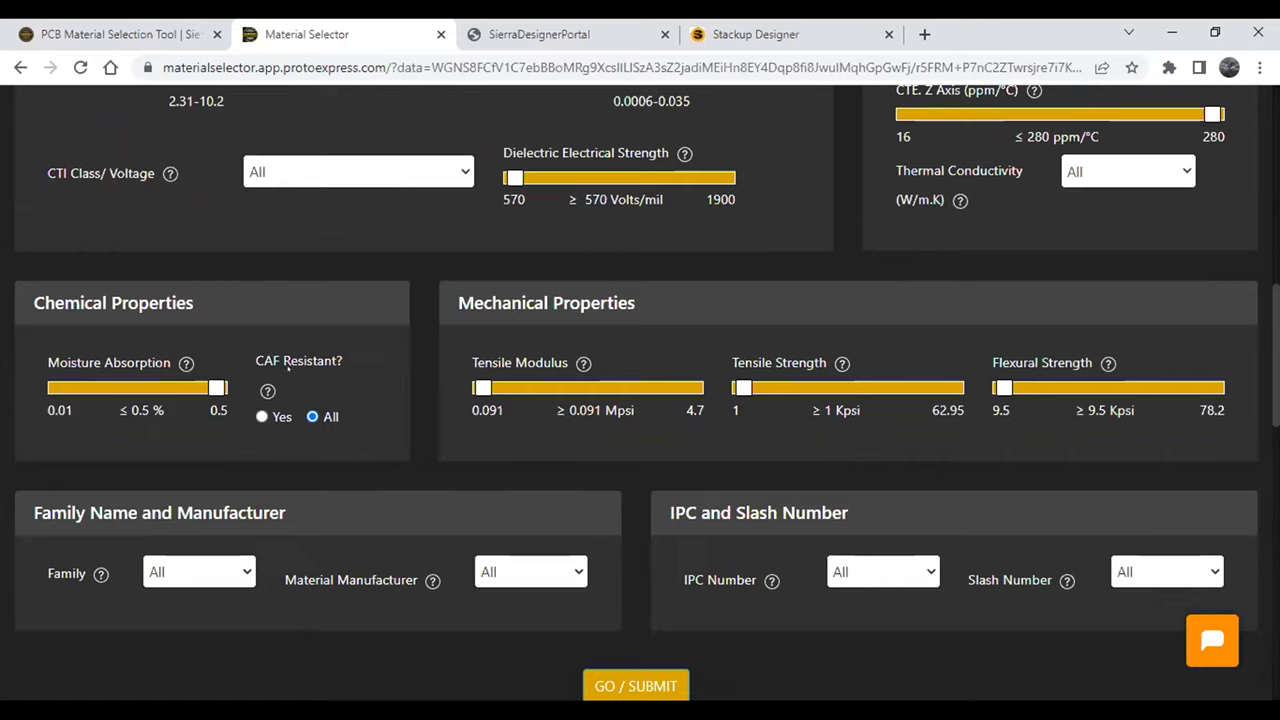
{"action": "left_click", "coordinate": [262, 416]}
{"action": "left_click", "coordinate": [306, 416]}
{"action": "left_click", "coordinate": [264, 390]}
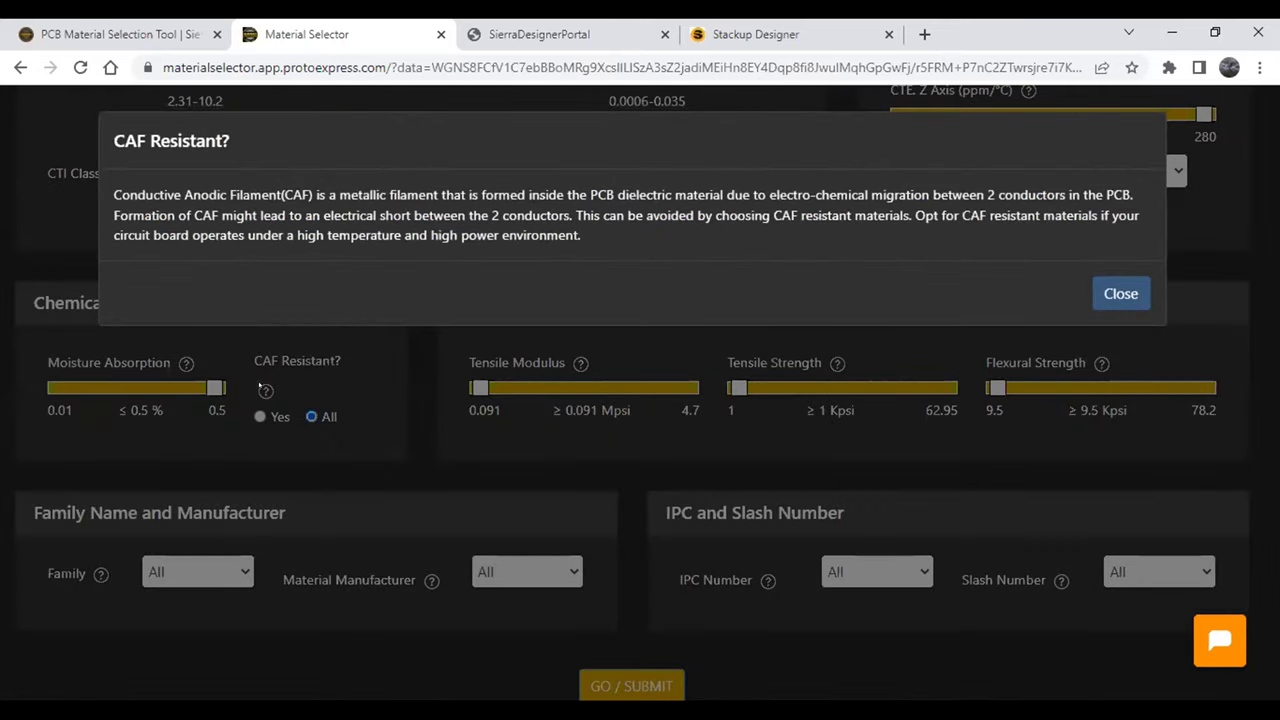